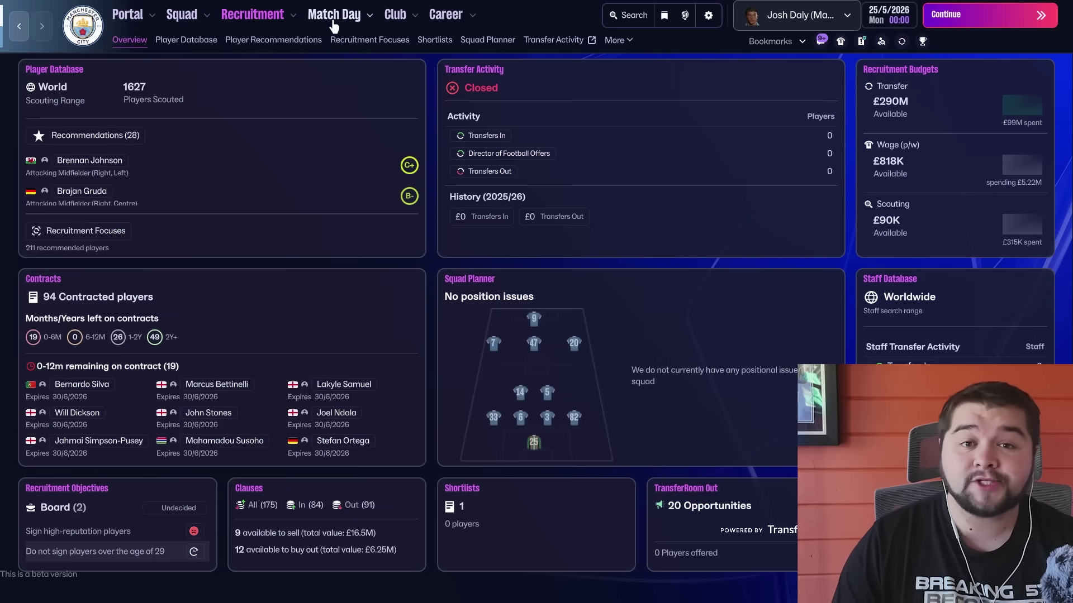
Visit the Match Day, Club and Recruitment sections in turn to judge how quickly their pages load
click(335, 16)
click(395, 17)
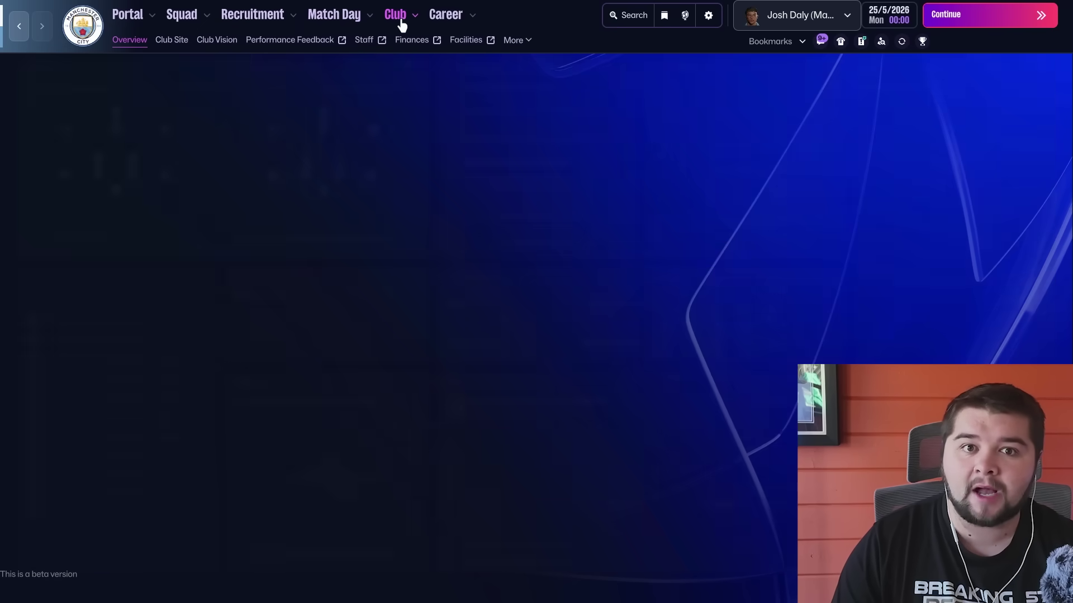
click(257, 13)
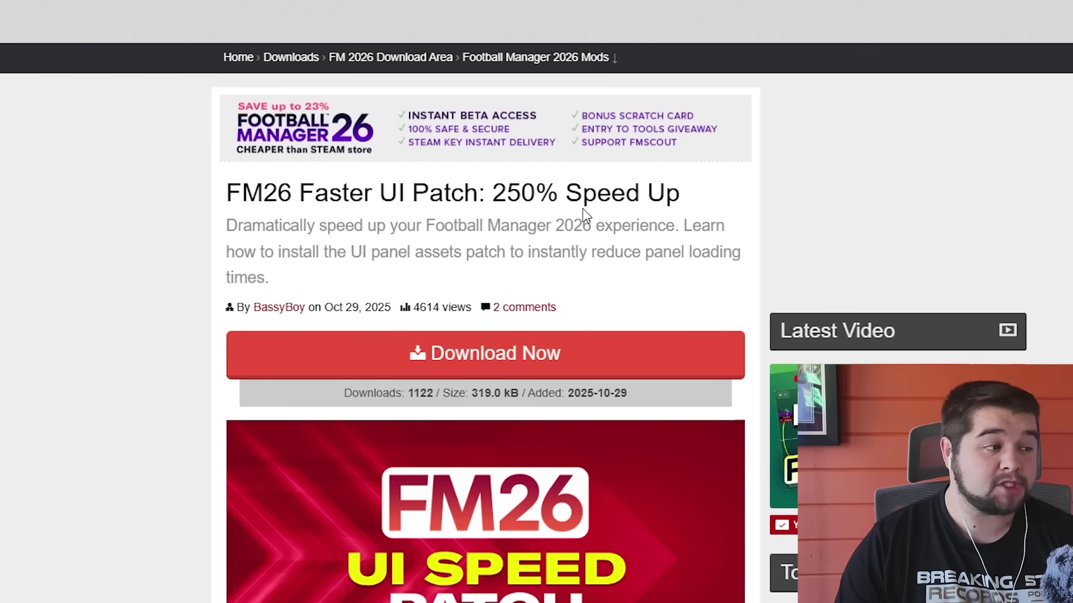
Read the FM26 Faster UI Patch download page and locate the downloaded ui-panelids_assets_all.bundle in the Downloads folder
scroll(587, 216, down, 2)
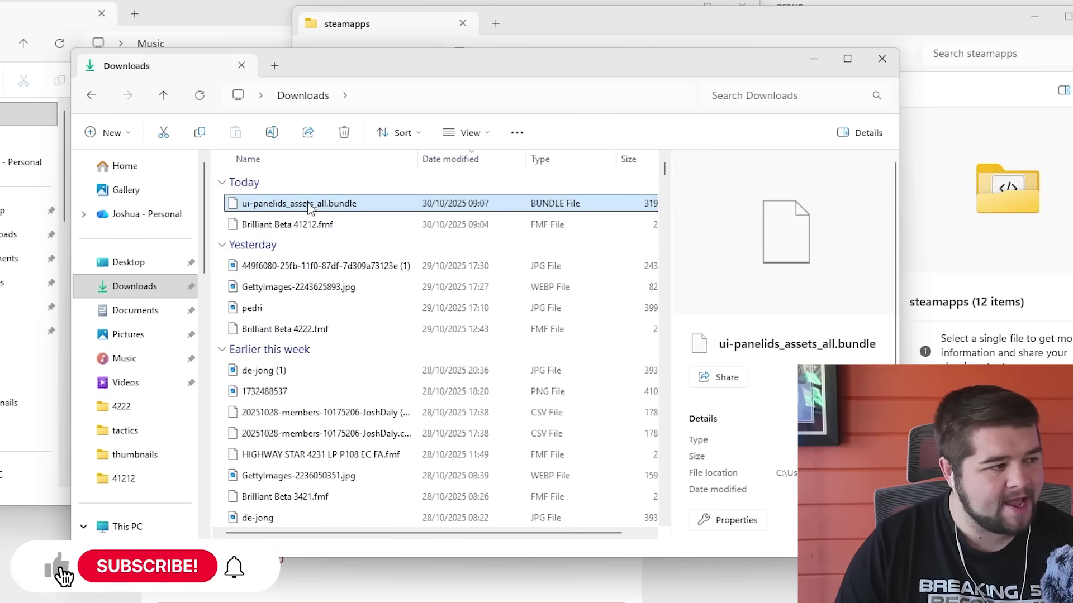
click(334, 203)
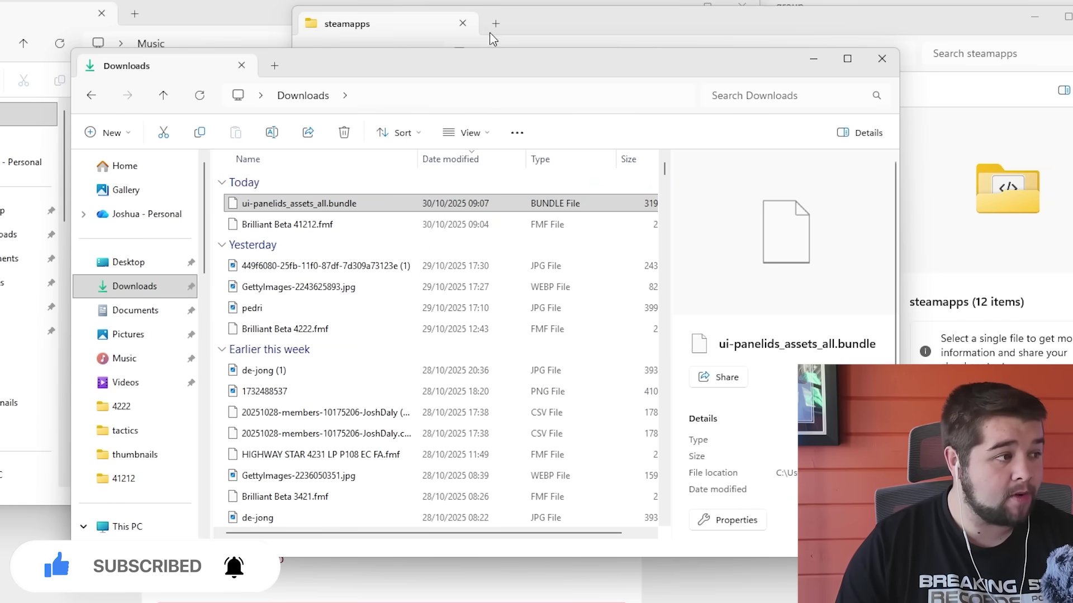
From the steamapps folder, open common > Football Manager 26 > fm_Data > StreamingAssets > aa > StandaloneWindows64 and look through its bundle files
click(556, 26)
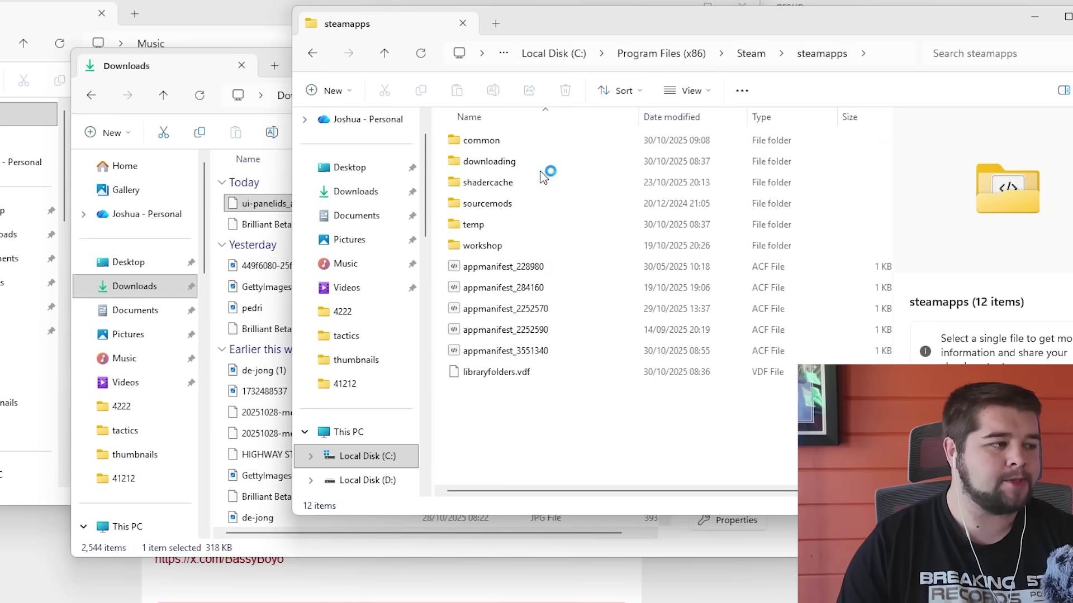
double_click(541, 140)
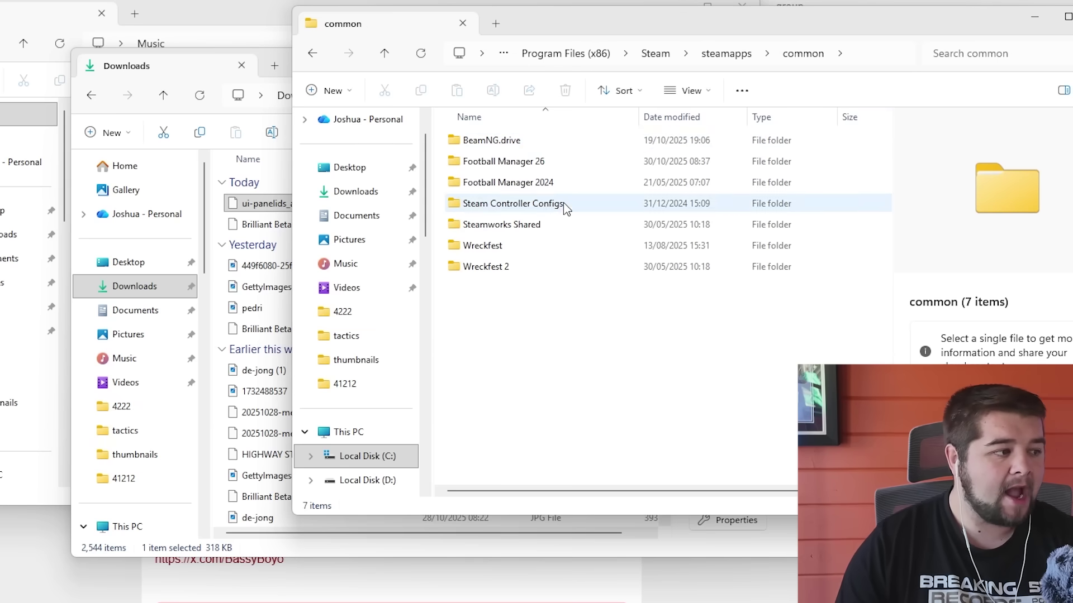
double_click(583, 165)
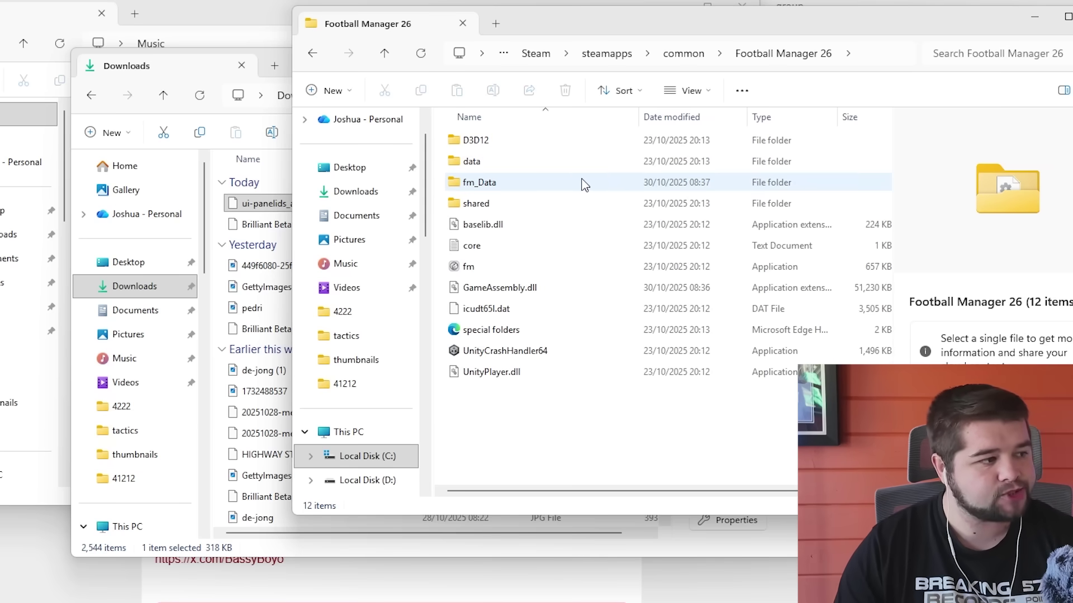
double_click(584, 184)
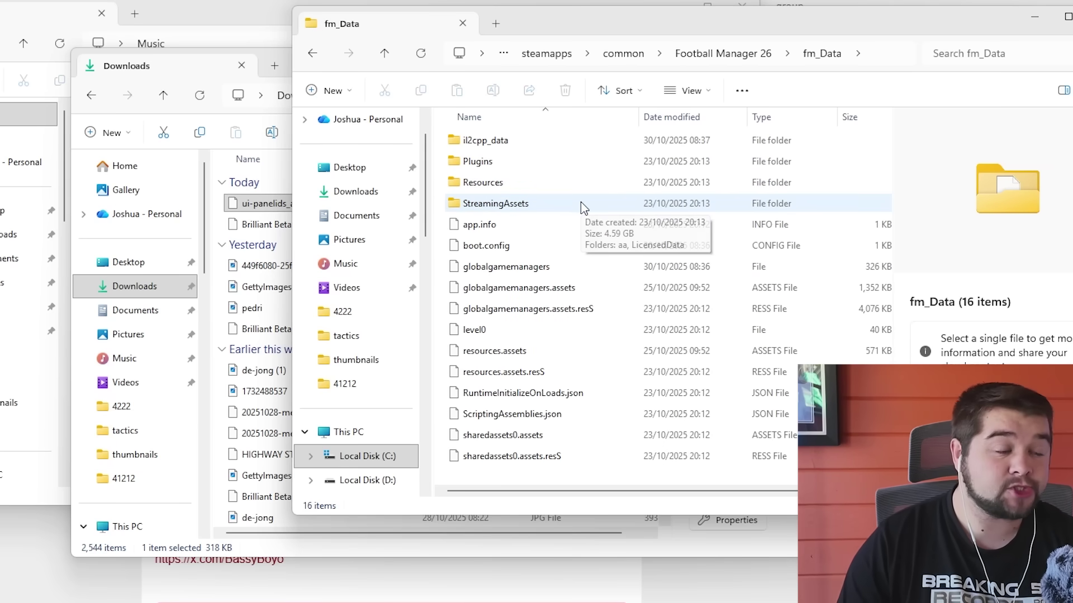
double_click(581, 203)
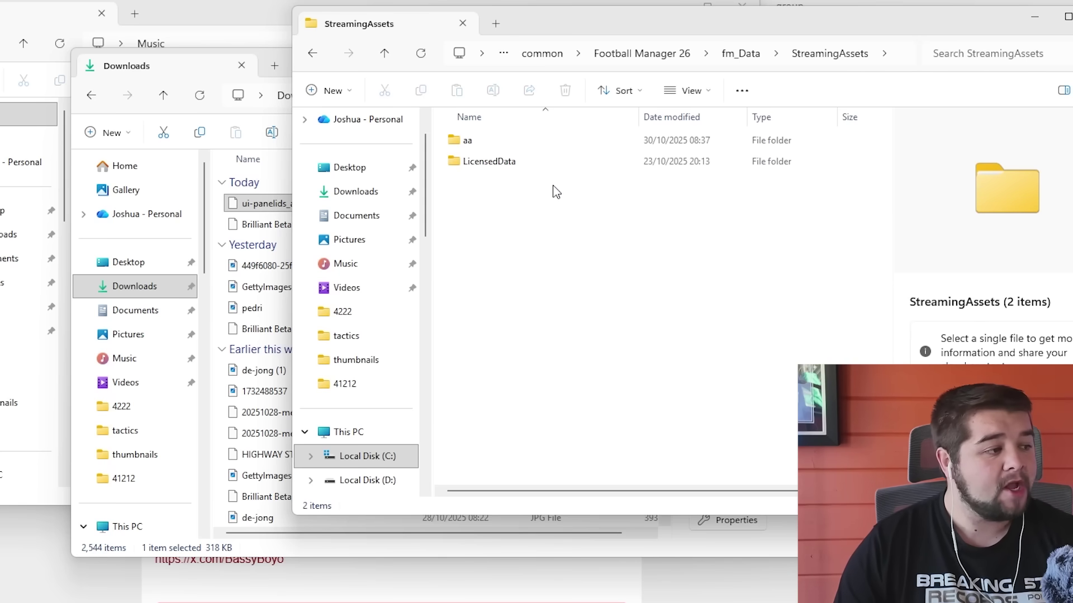
double_click(522, 146)
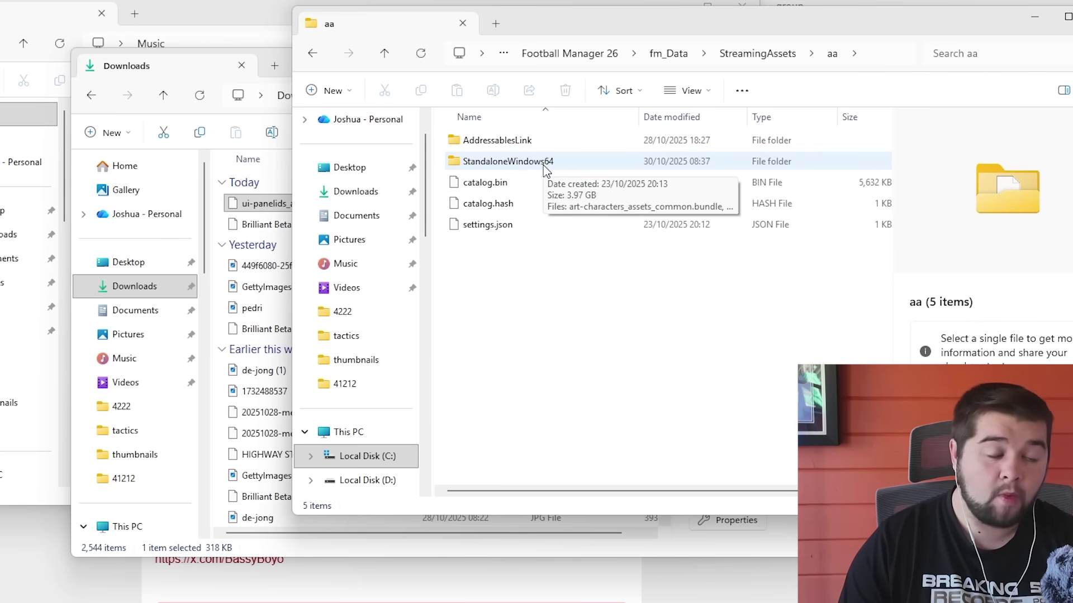
double_click(545, 165)
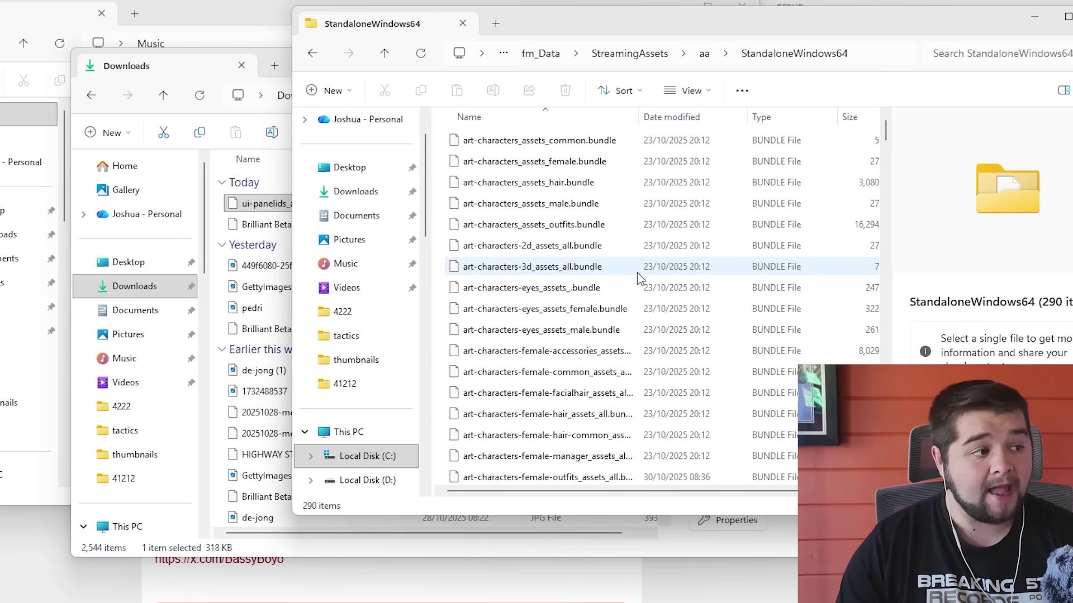
scroll(634, 270, down, 5)
scroll(631, 269, down, 20)
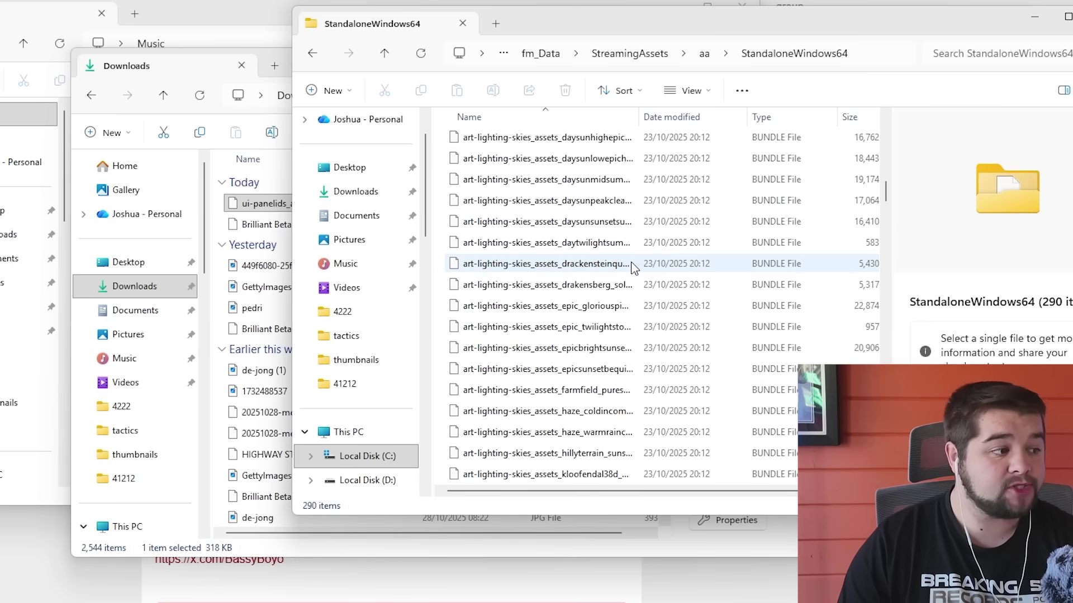
scroll(634, 267, down, 5)
scroll(632, 271, up, 20)
scroll(631, 268, up, 3)
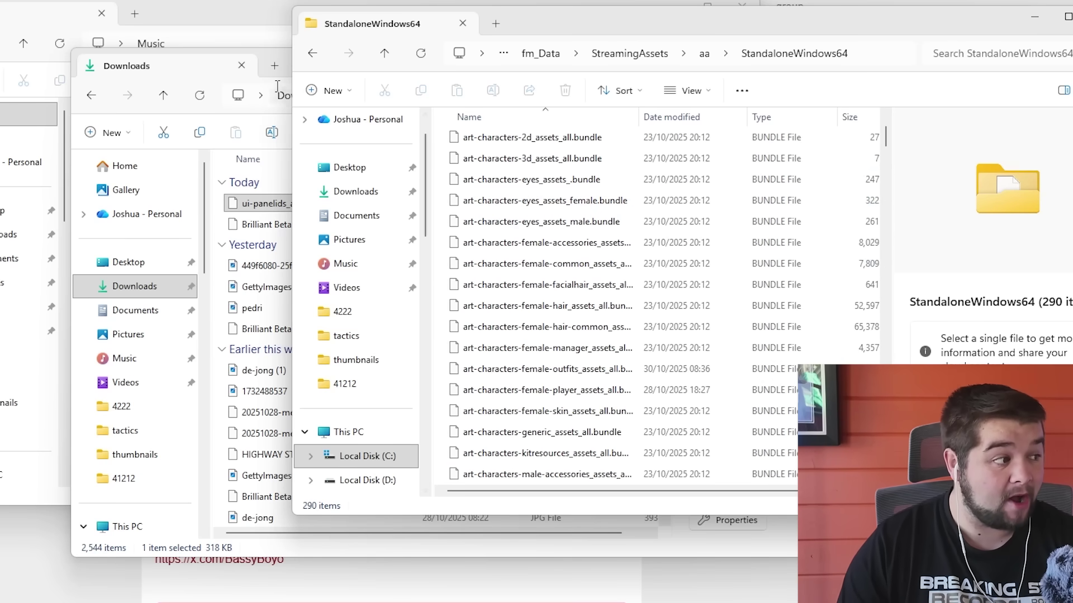
Copy the full name of the downloaded ui-panelids_assets_all.bundle and search for it in the StandaloneWindows64 folder
click(225, 67)
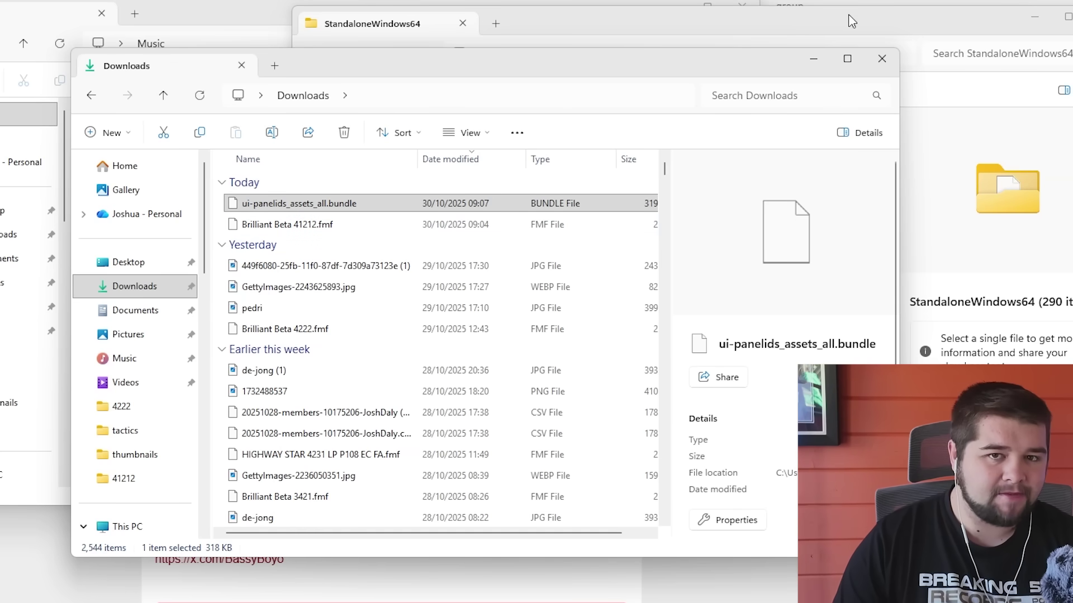
right_click(364, 208)
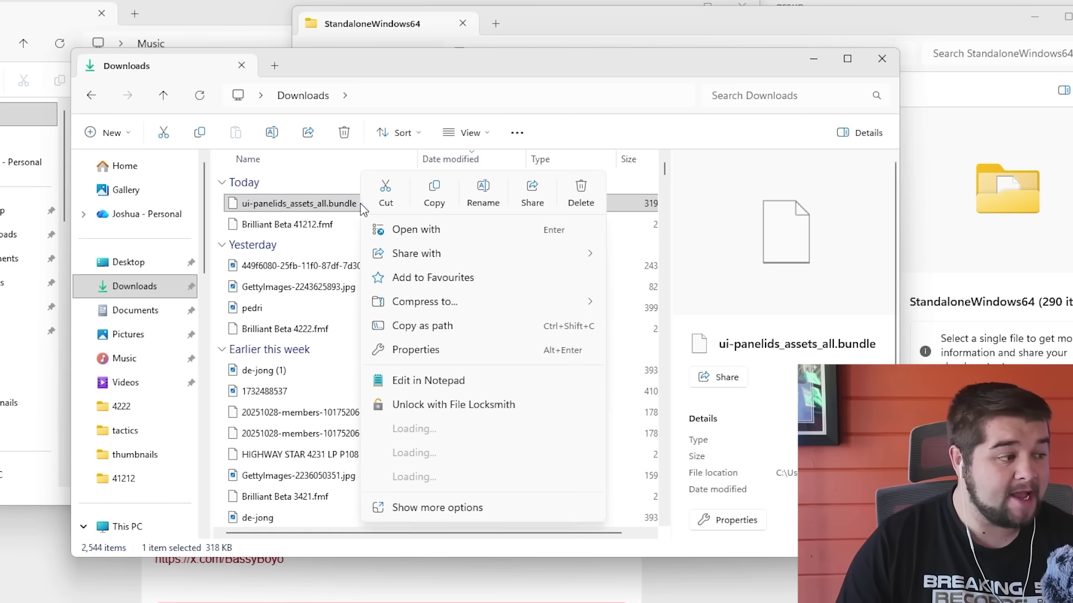
click(483, 190)
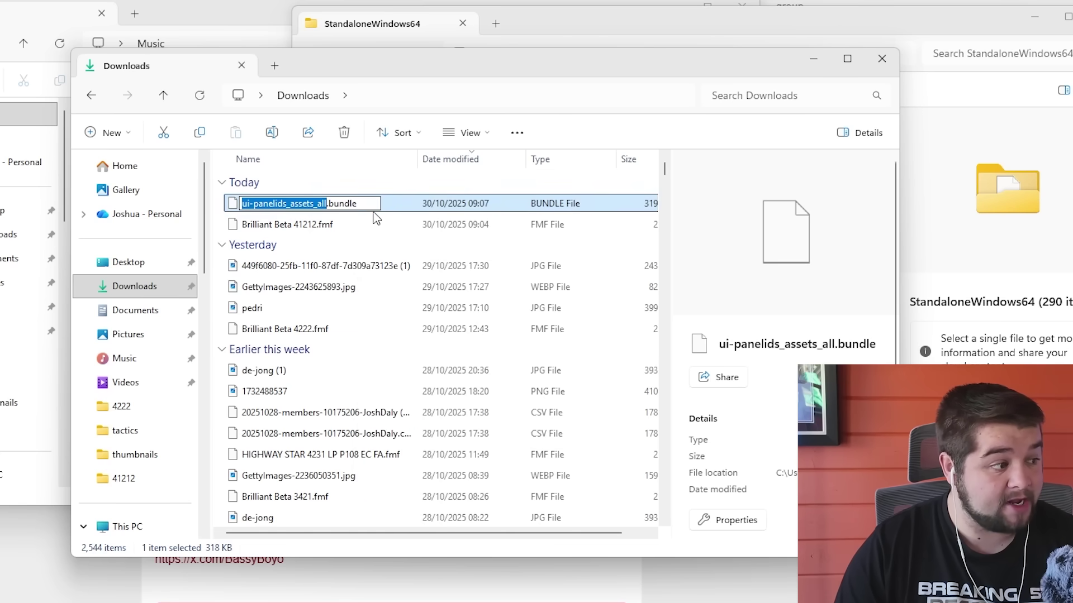
key(ctrl+a)
key(ctrl+c)
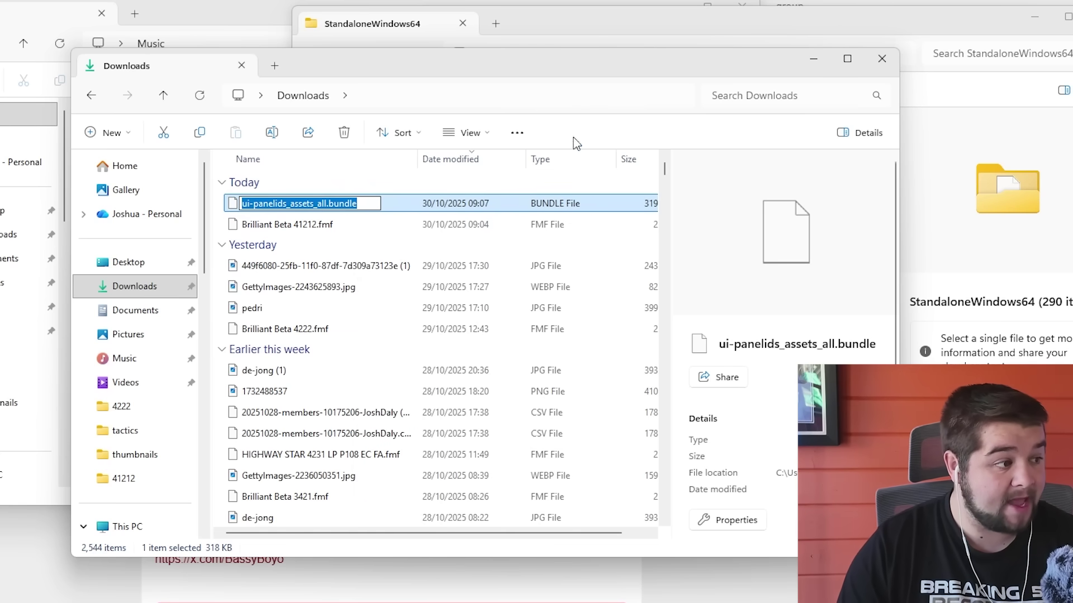
click(977, 31)
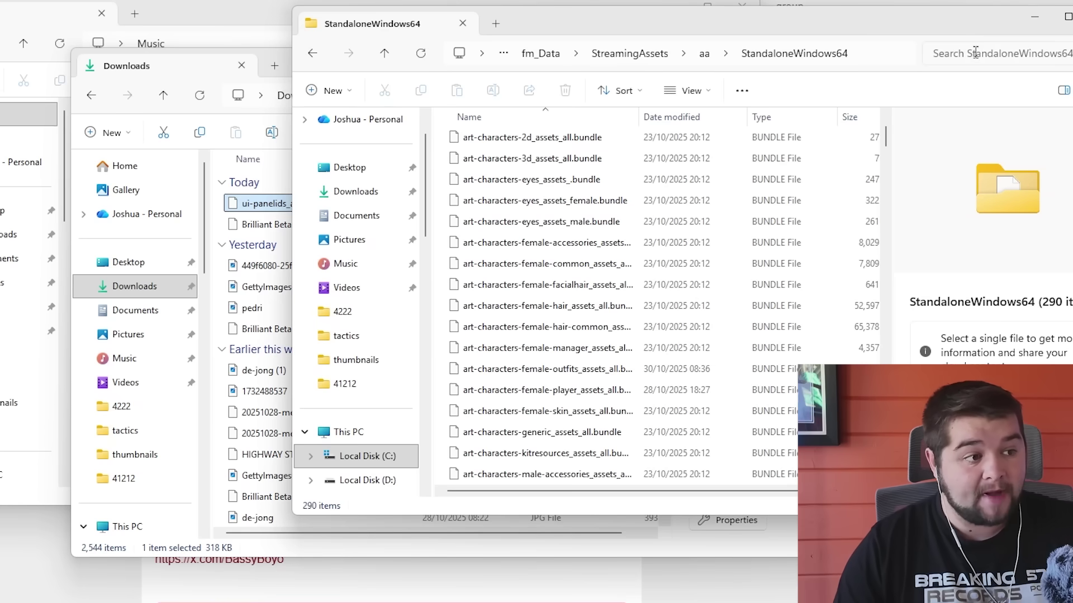
click(976, 57)
key(ctrl+v)
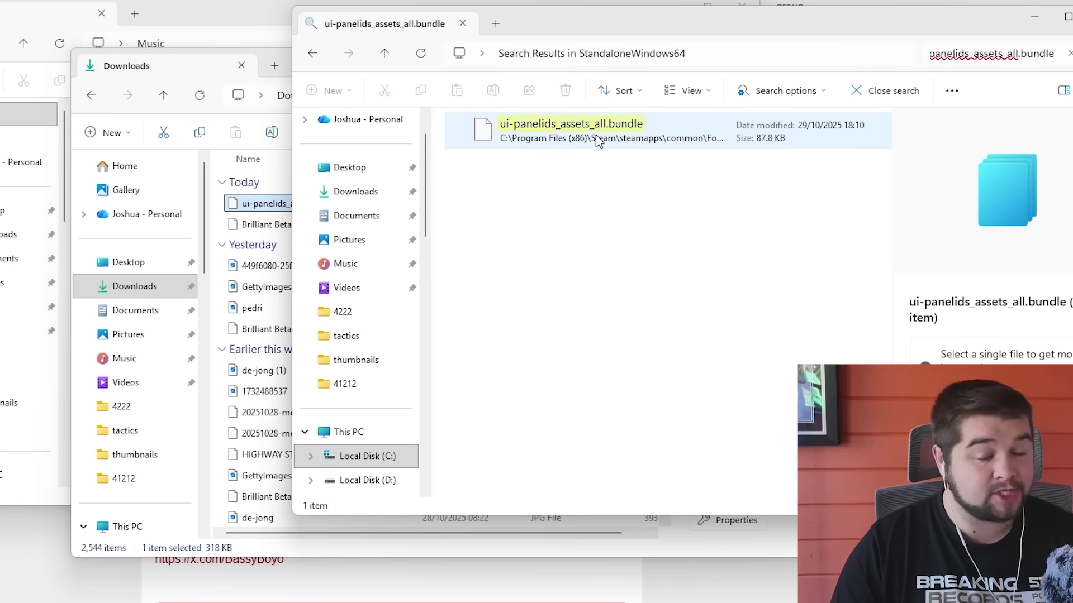
Back up the game's original ui-panelids_assets_all.bundle by copying it into the Music folder
click(692, 123)
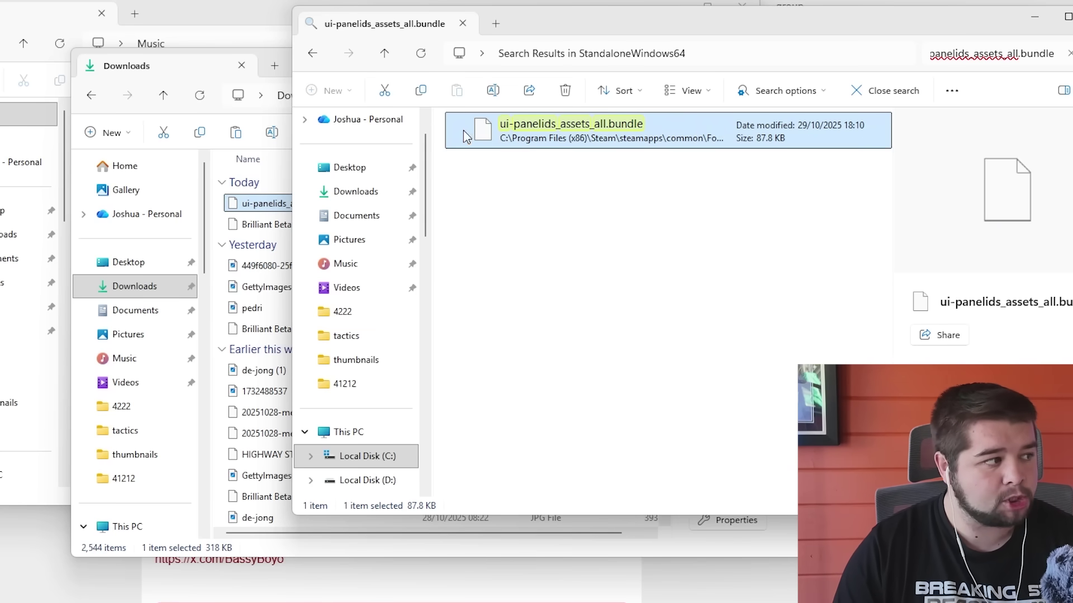
click(241, 15)
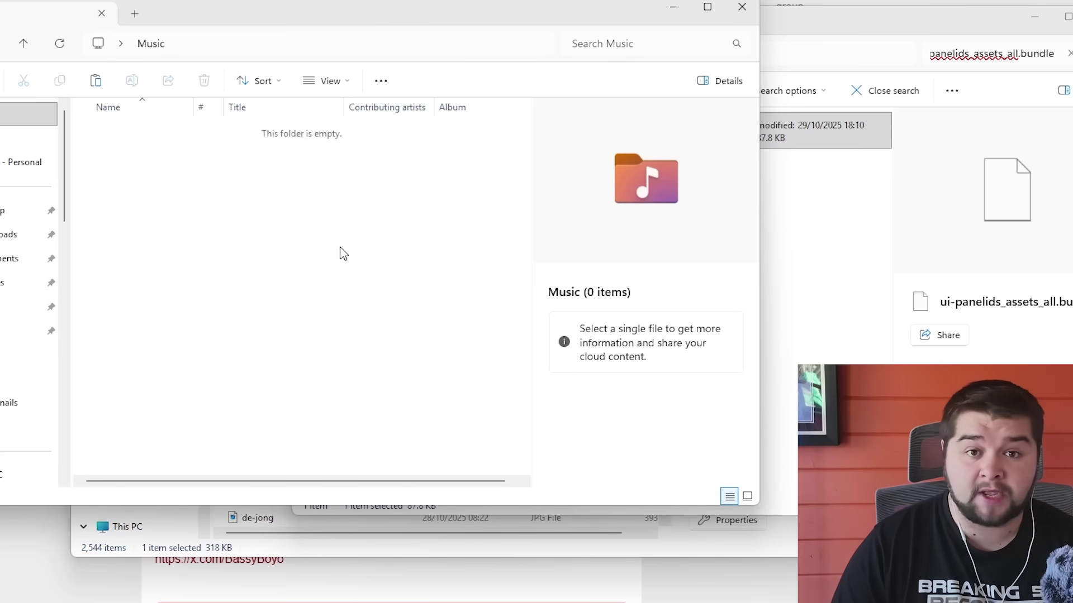
key(ctrl+v)
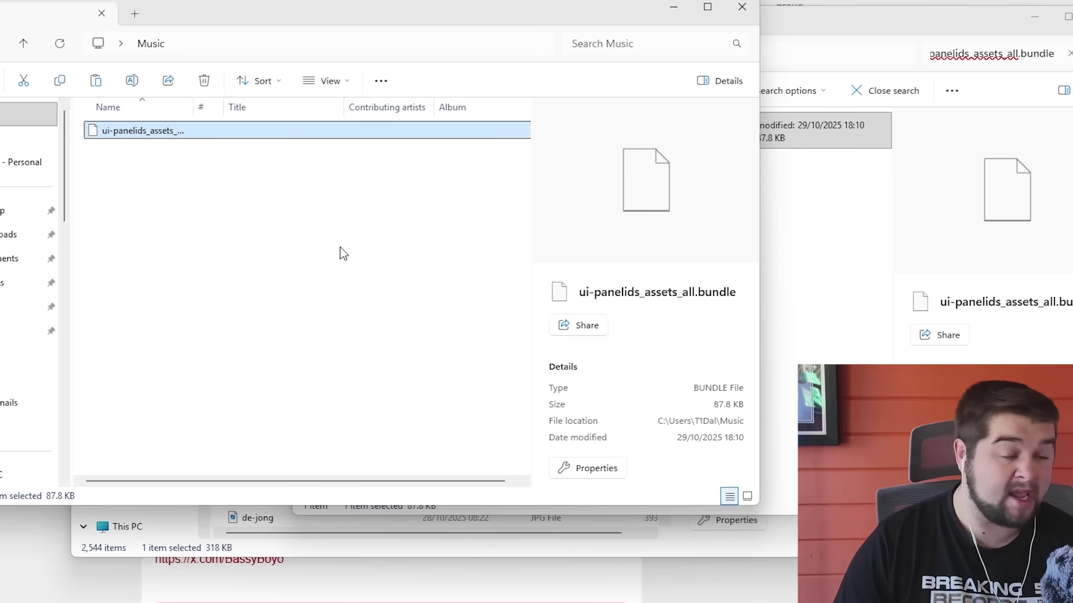
Clear the folder search and move the downloaded ui-panelids_assets_all.bundle into StandaloneWindows64, replacing the existing file
click(865, 17)
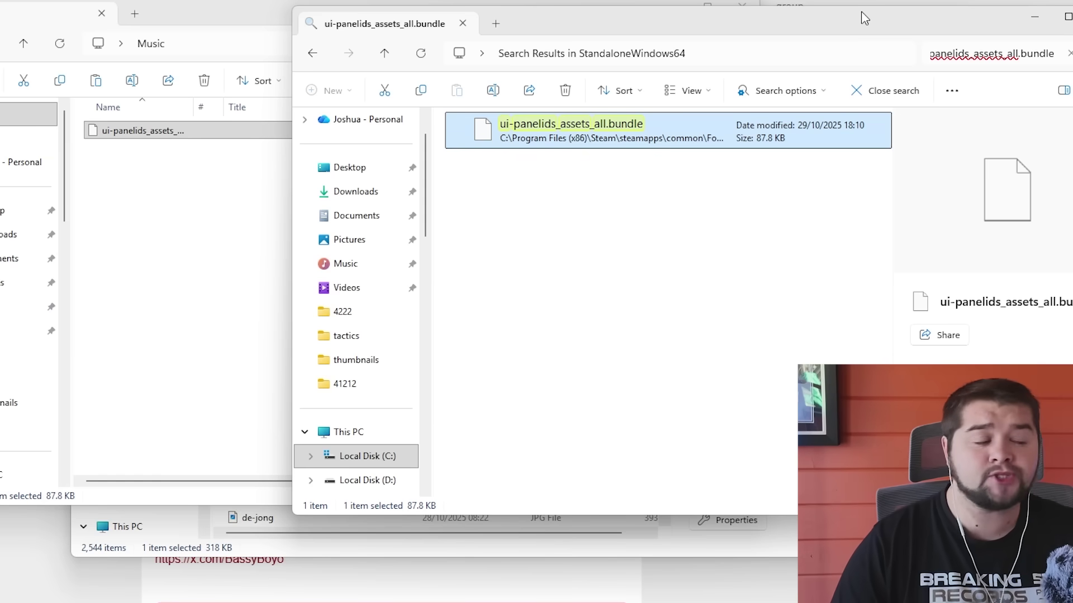
click(1069, 56)
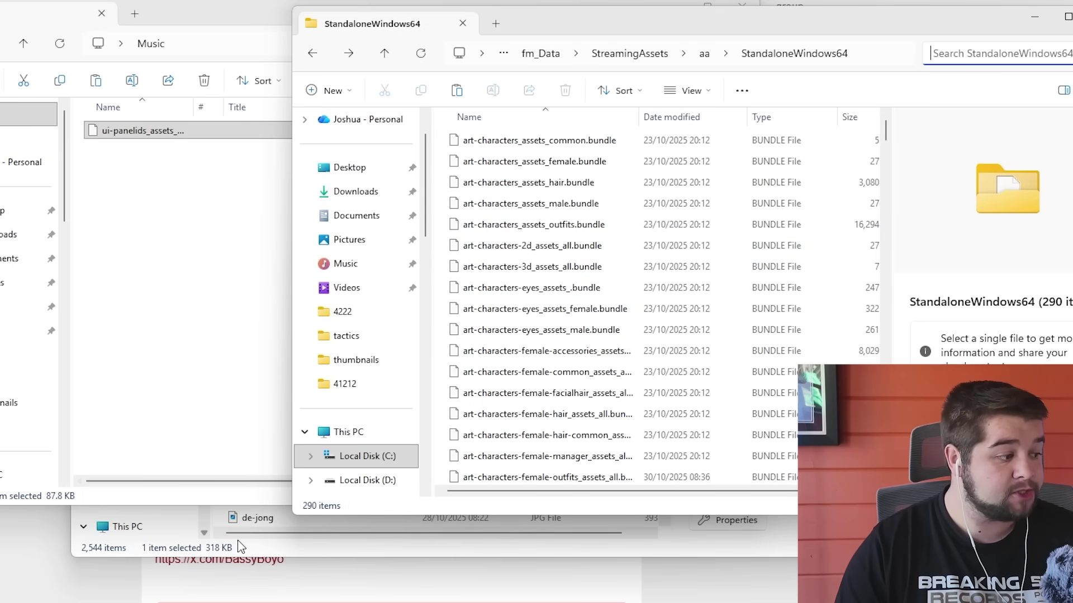
click(278, 551)
drag(602, 67, 504, 99)
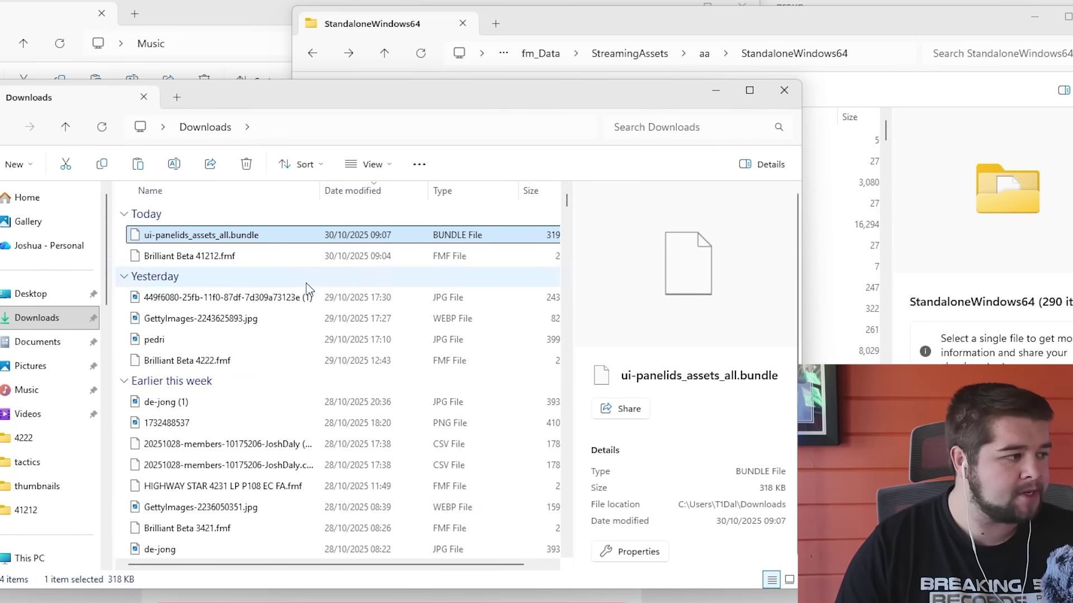
drag(245, 241, 894, 234)
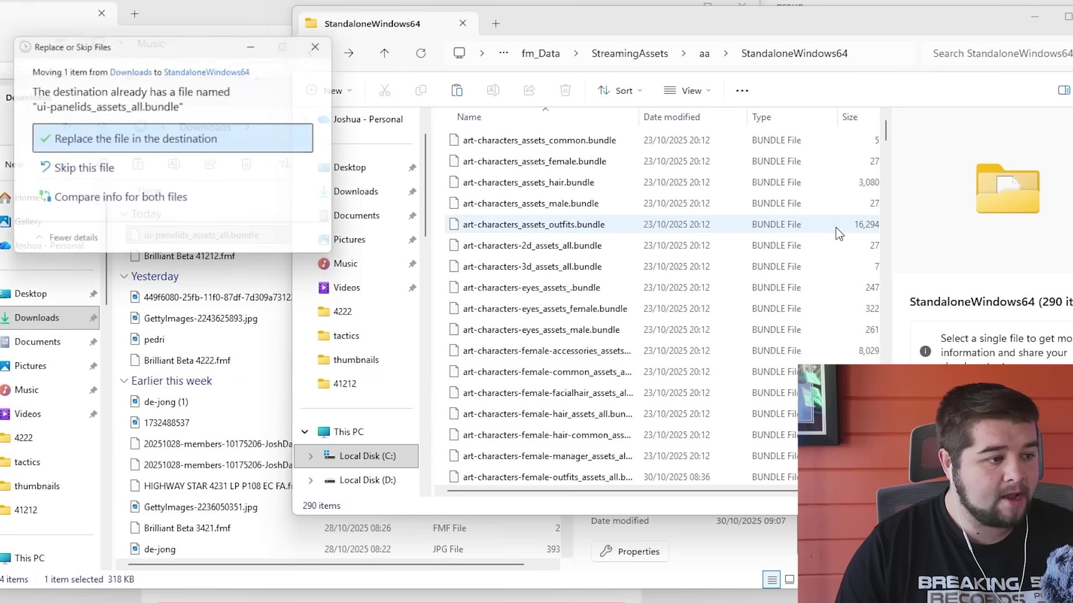
click(198, 139)
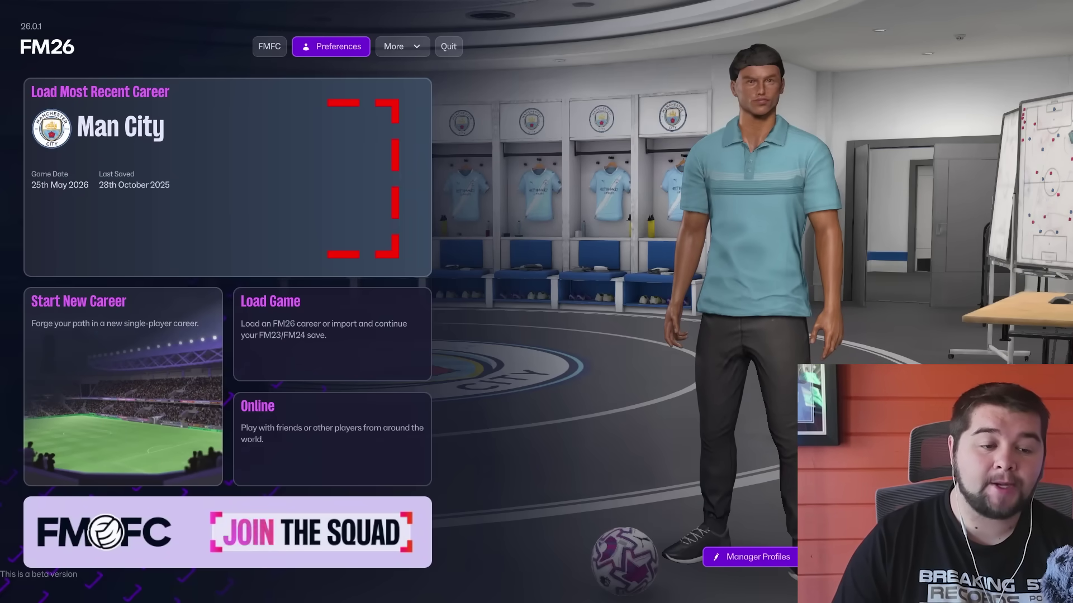
In Football Manager 26, disable the Audio & Visual preference that shows pictures of players and staff generated by the game
click(335, 47)
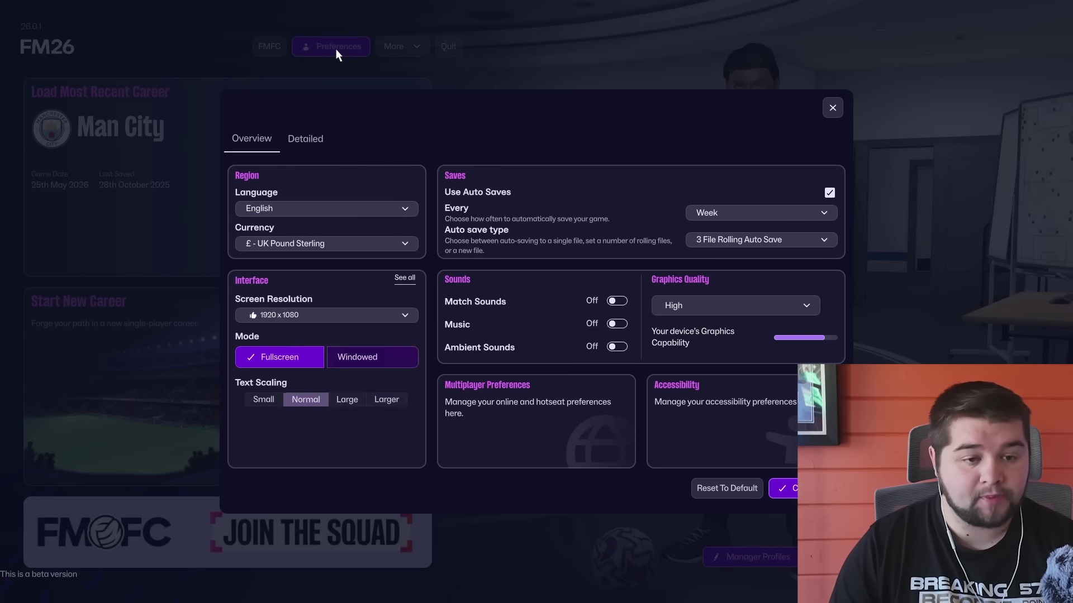
click(318, 140)
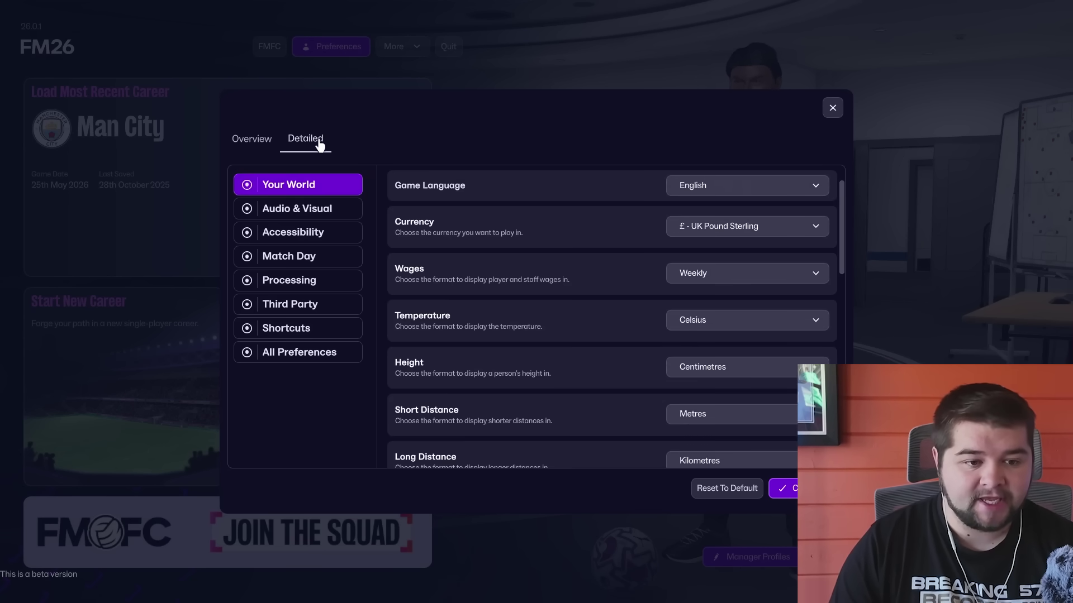
click(308, 218)
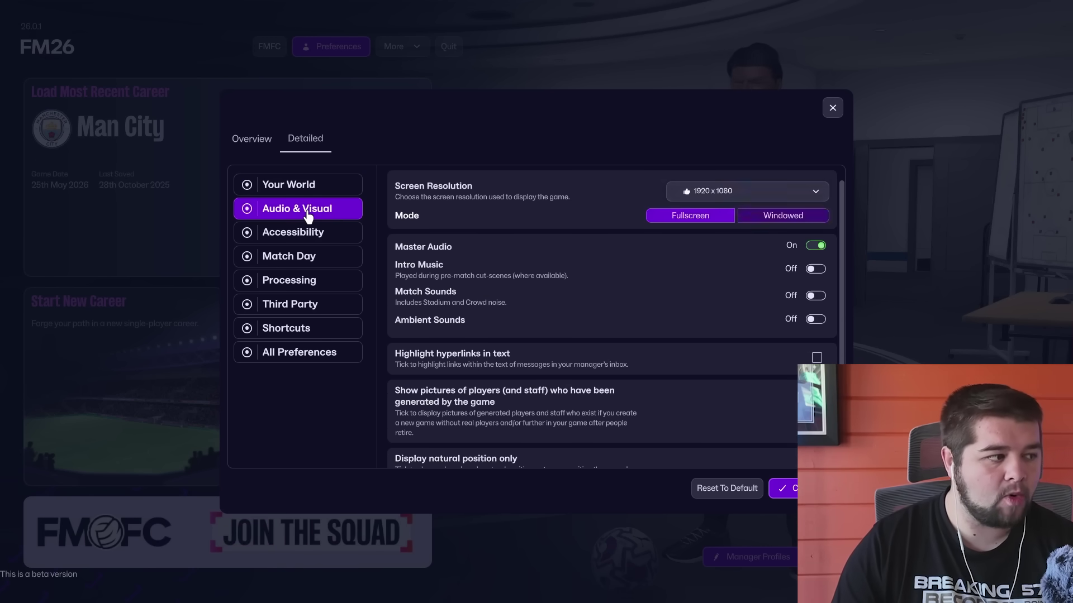
scroll(592, 349, down, 2)
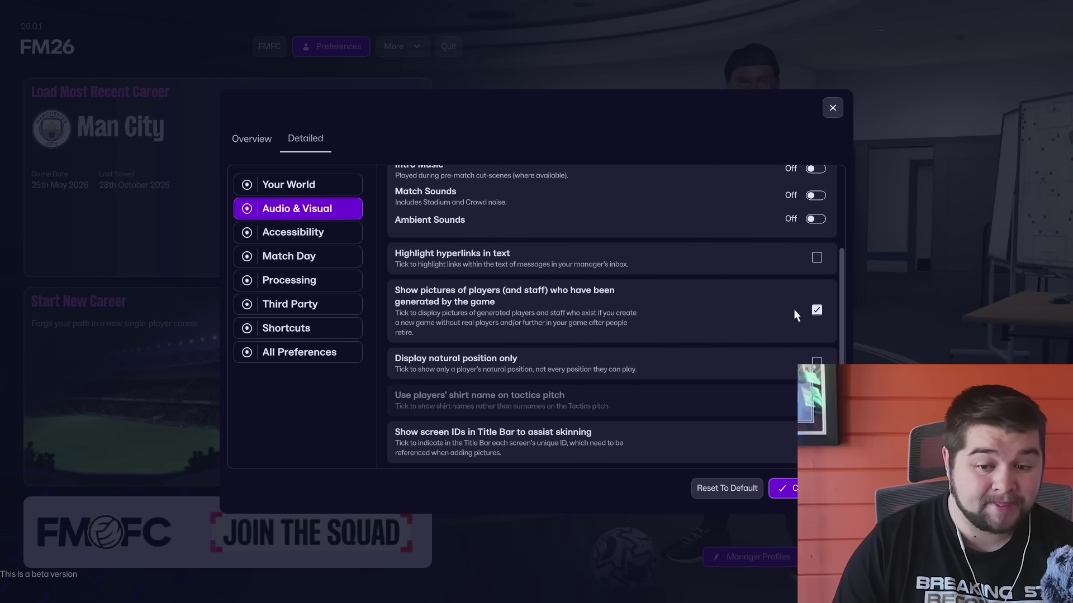
click(816, 311)
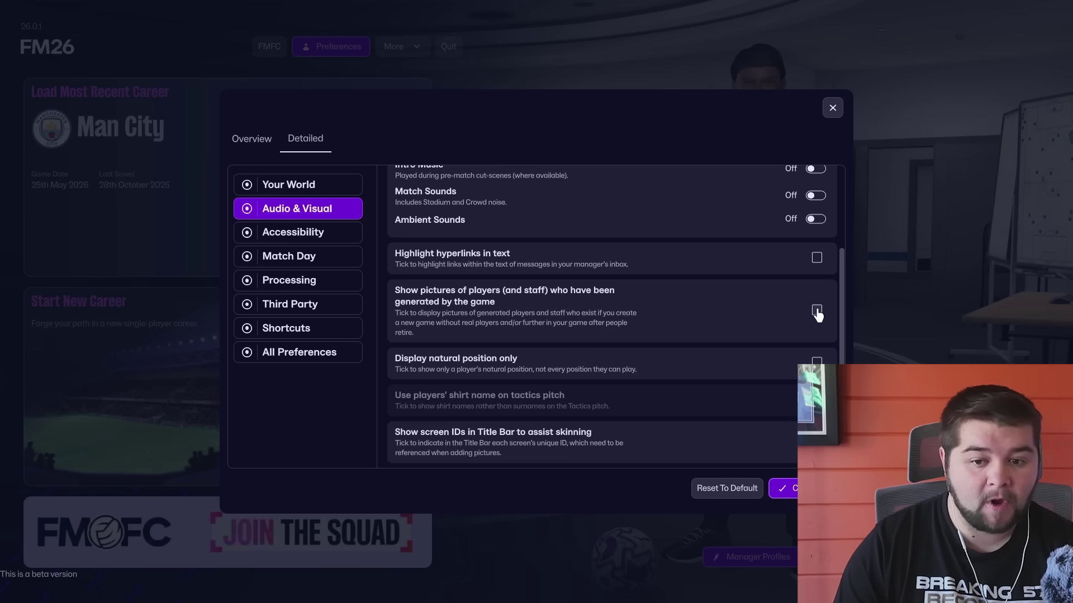
key(Escape)
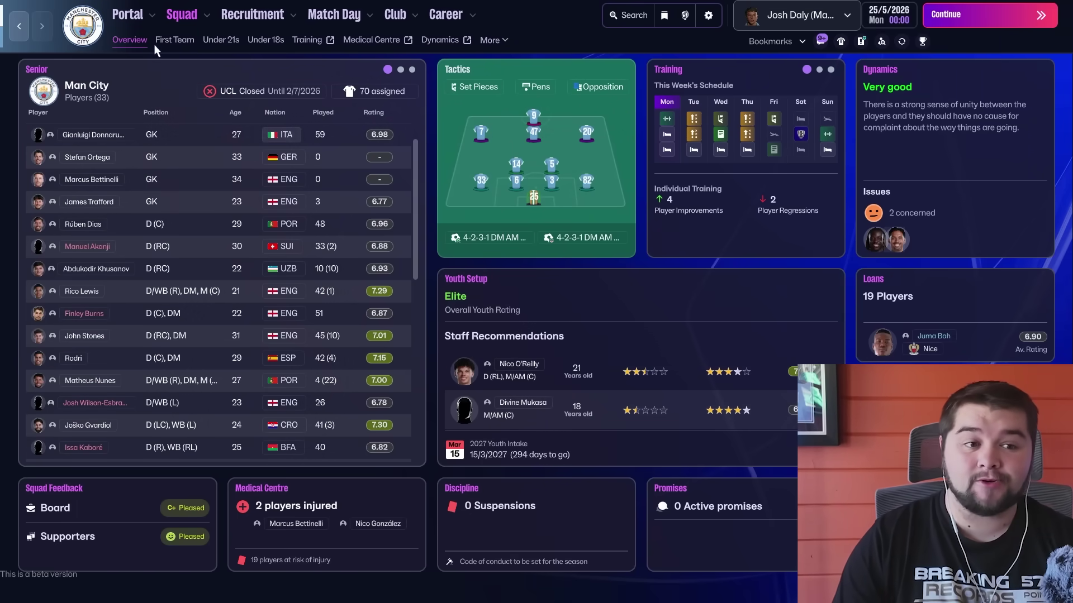
Check page loading across the Squad section, from First Team, Under 21s and Under 18s to Training, Medical Centre and Dynamics
click(178, 40)
click(221, 45)
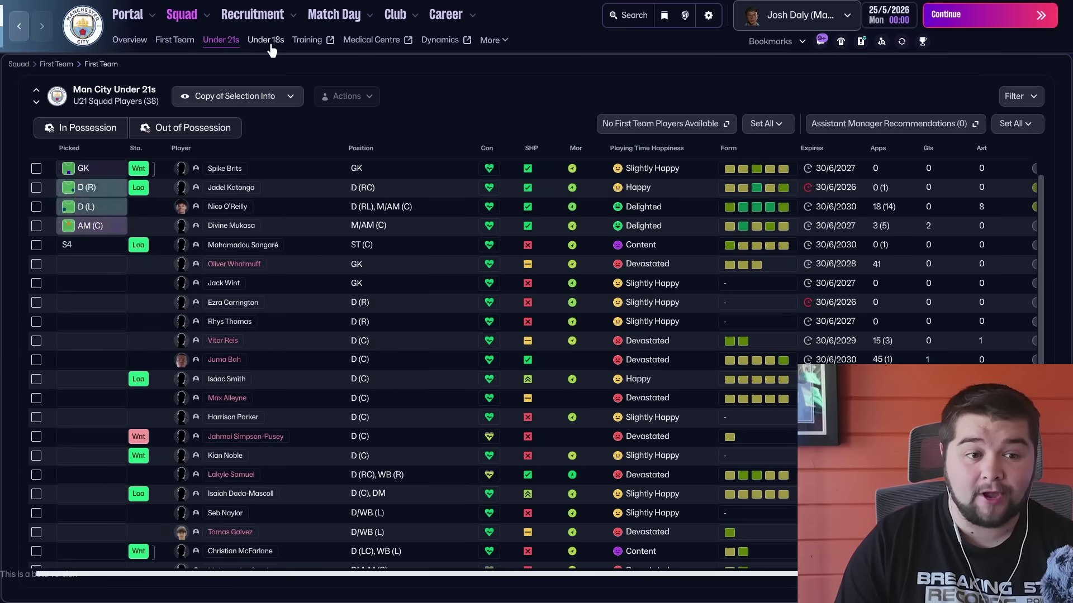
click(269, 45)
click(325, 49)
click(405, 45)
click(447, 42)
click(492, 40)
click(134, 45)
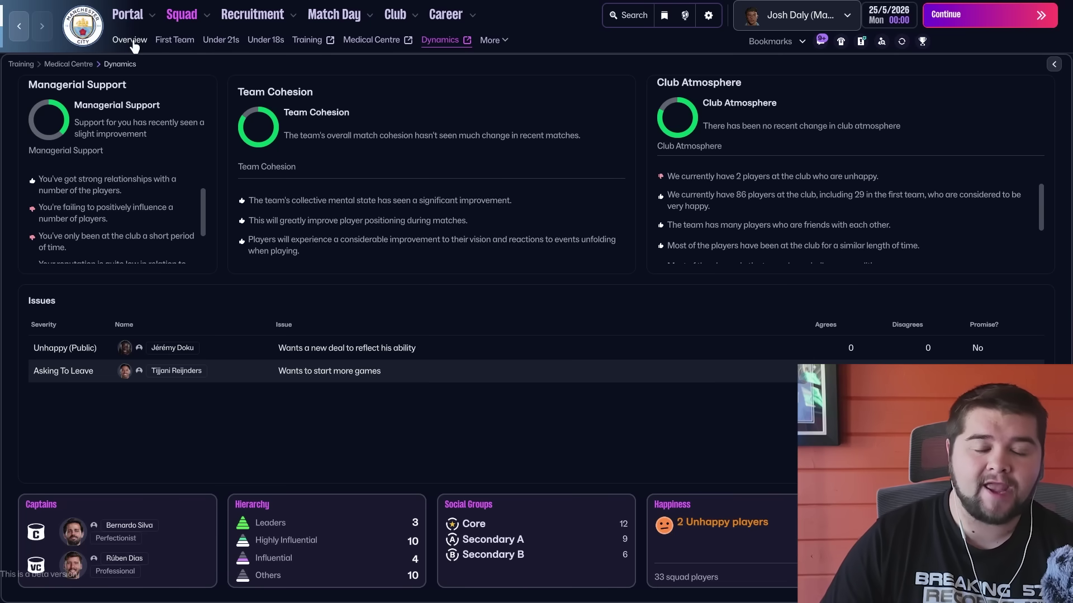
Check page loading in the Recruitment section, covering Player Database, Player Recommendations, Recruitment Focuses, Shortlists and Overview
click(251, 16)
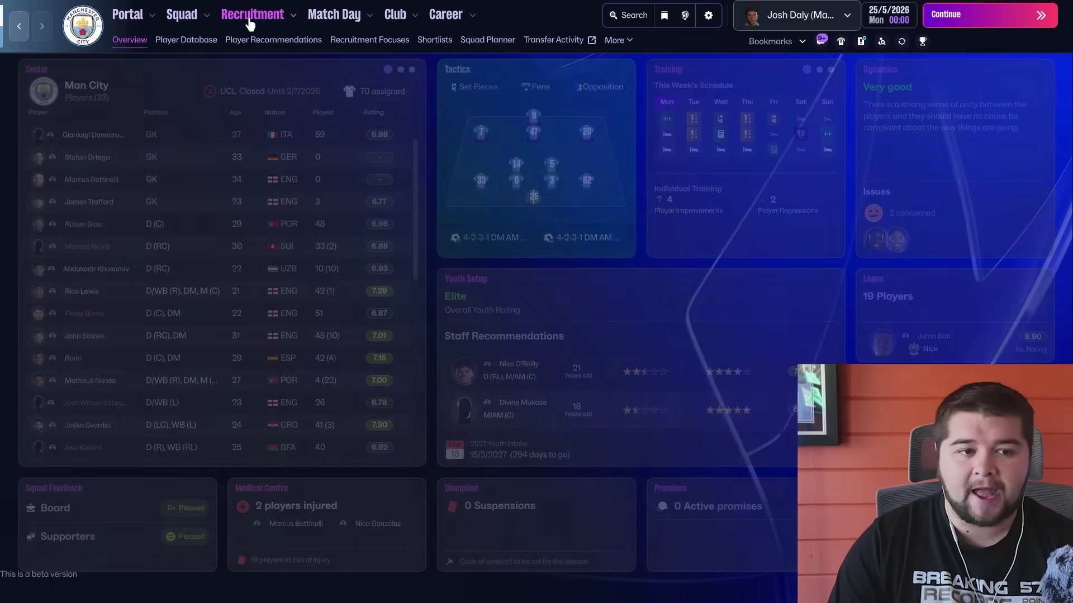
click(189, 40)
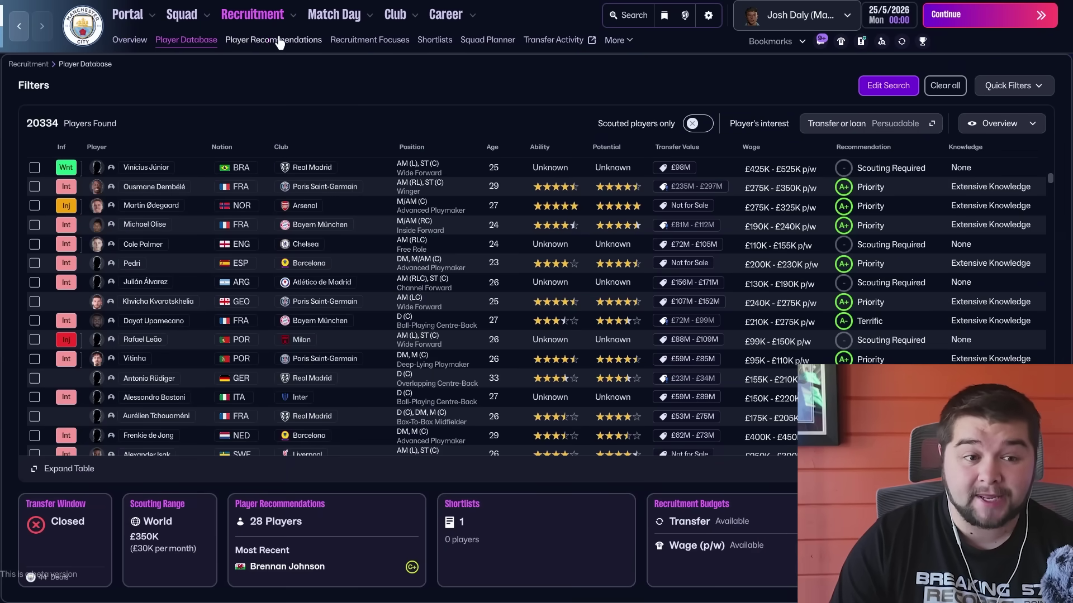
click(287, 40)
click(369, 39)
click(433, 40)
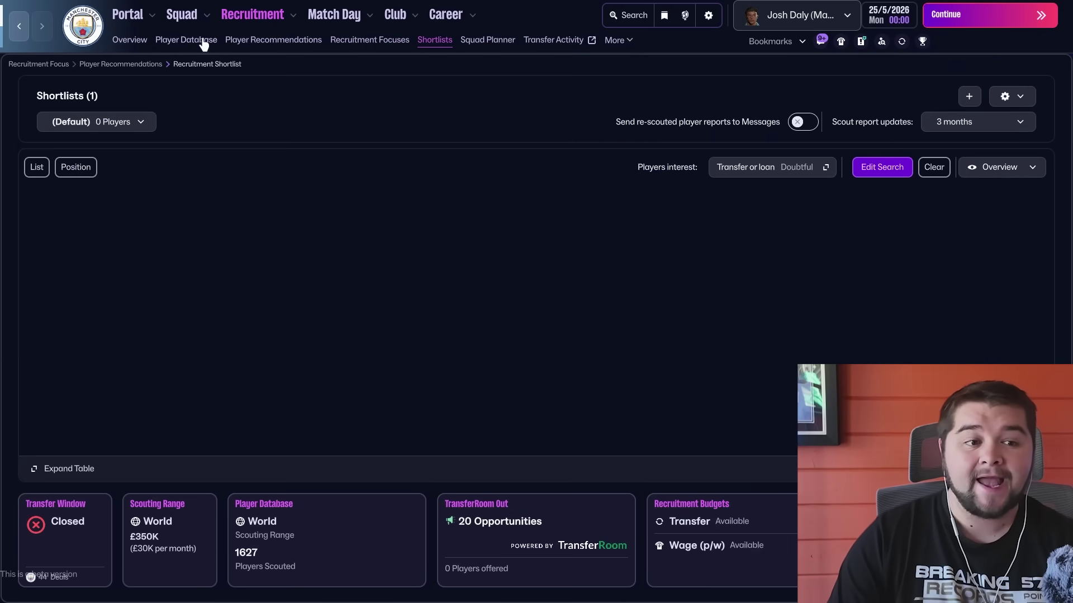
click(129, 41)
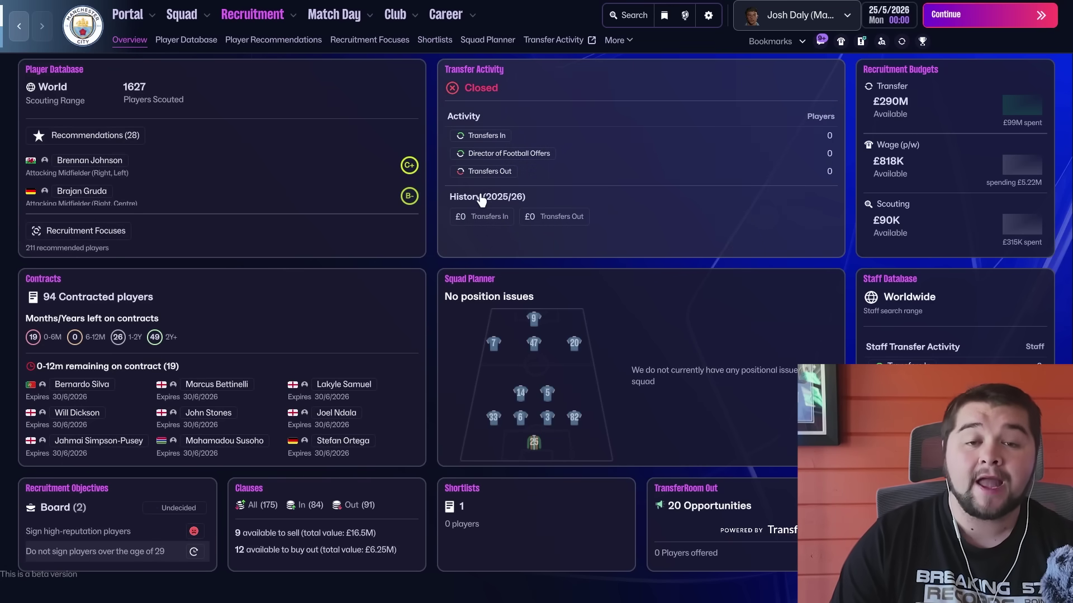